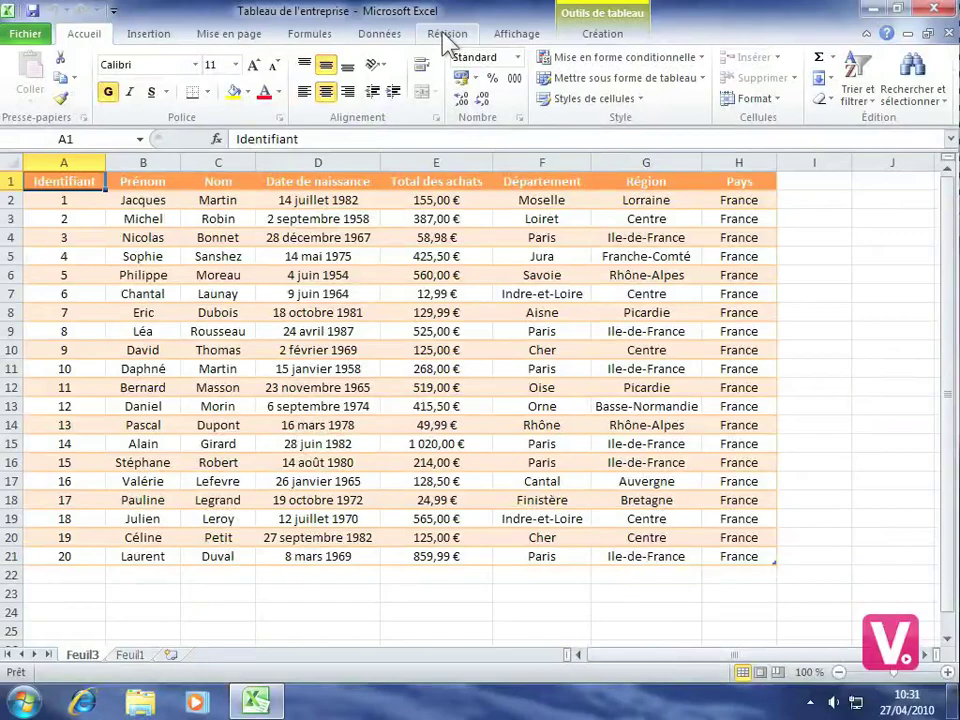
- Protect the sheet with a password, entered and confirmed, additionally allowing all users to insert rows (Insérer des lignes)
{"action": "left_click", "coordinate": [446, 35]}
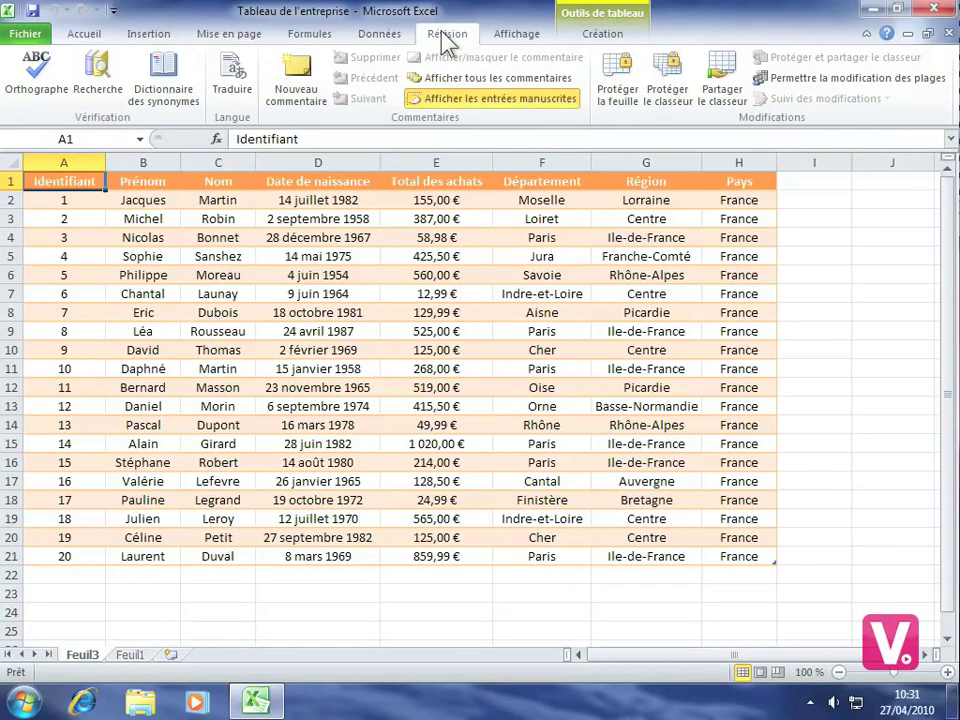
{"action": "left_click", "coordinate": [620, 92]}
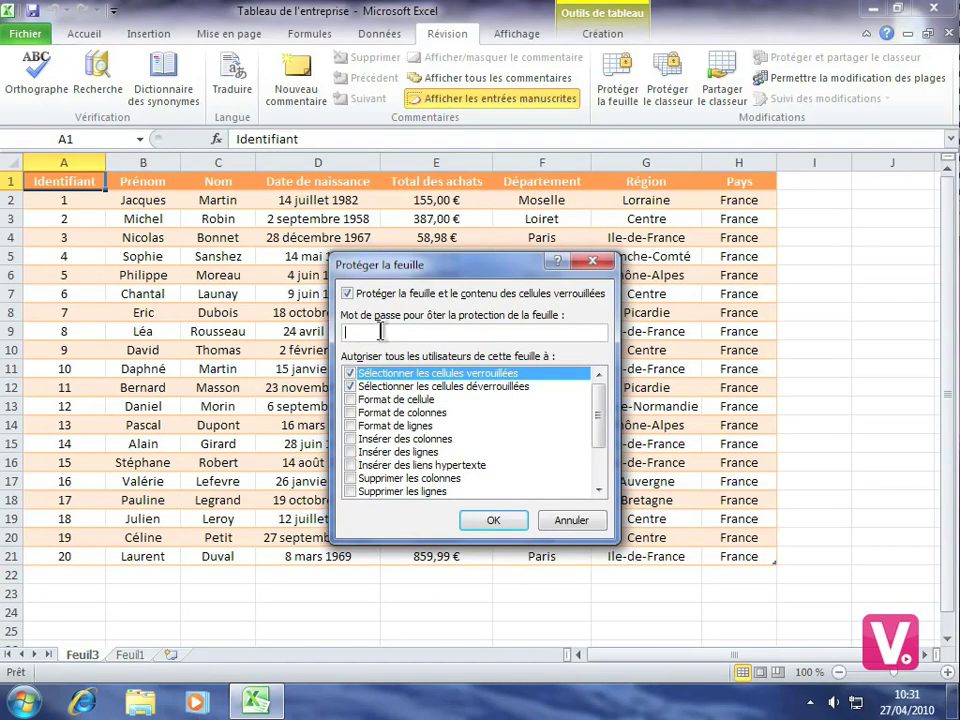
{"action": "type", "text": "••••••••"}
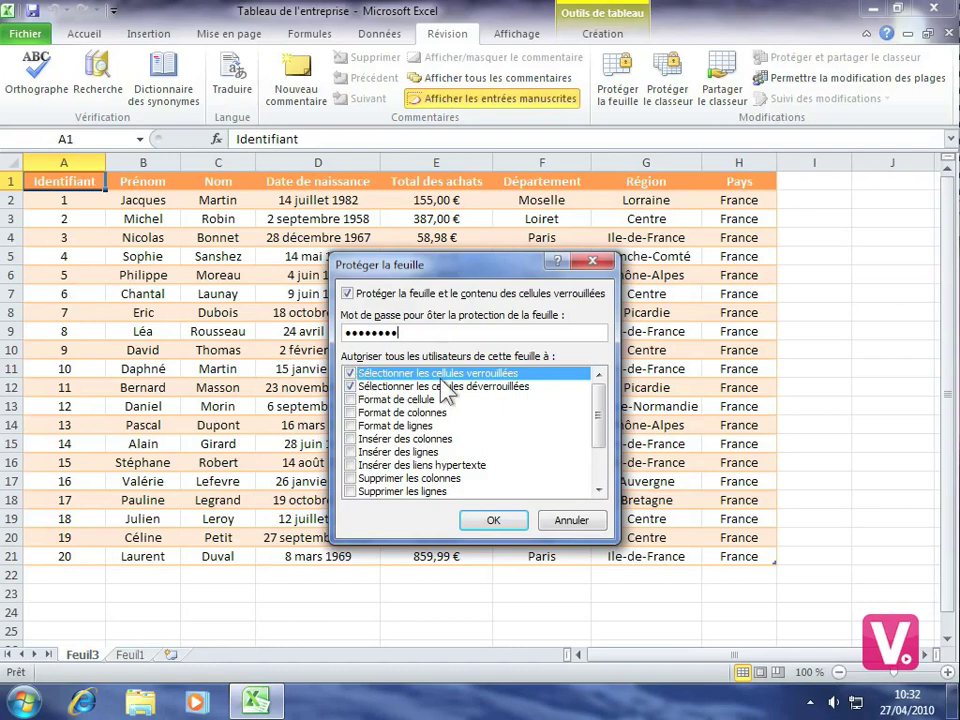
{"action": "left_click", "coordinate": [352, 453]}
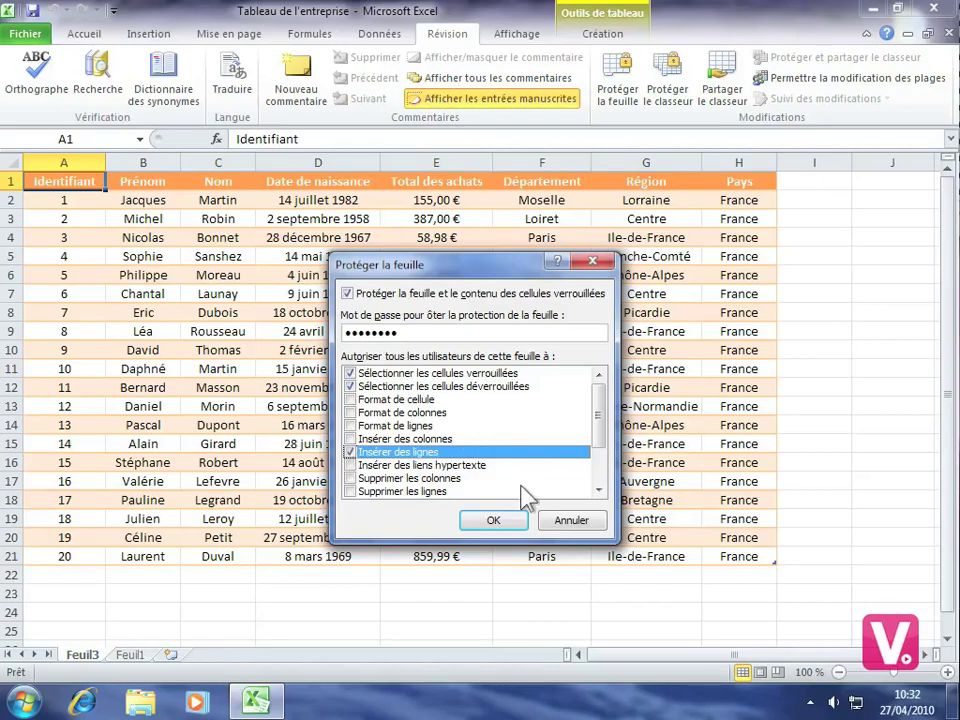
{"action": "left_click", "coordinate": [497, 521]}
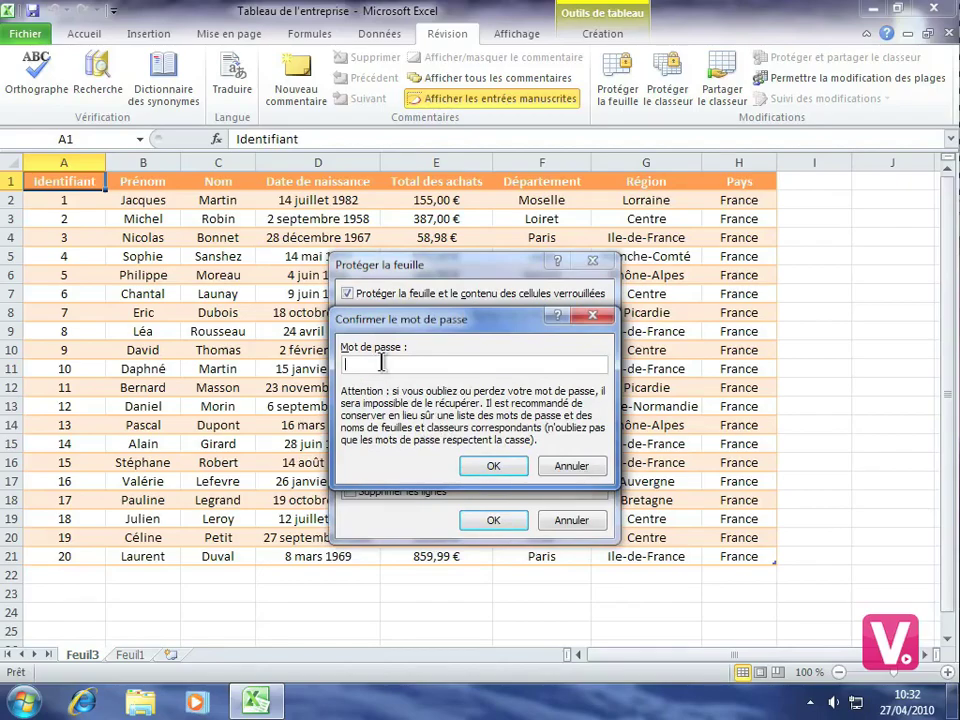
{"action": "type", "text": "••••••••"}
{"action": "left_click", "coordinate": [493, 466]}
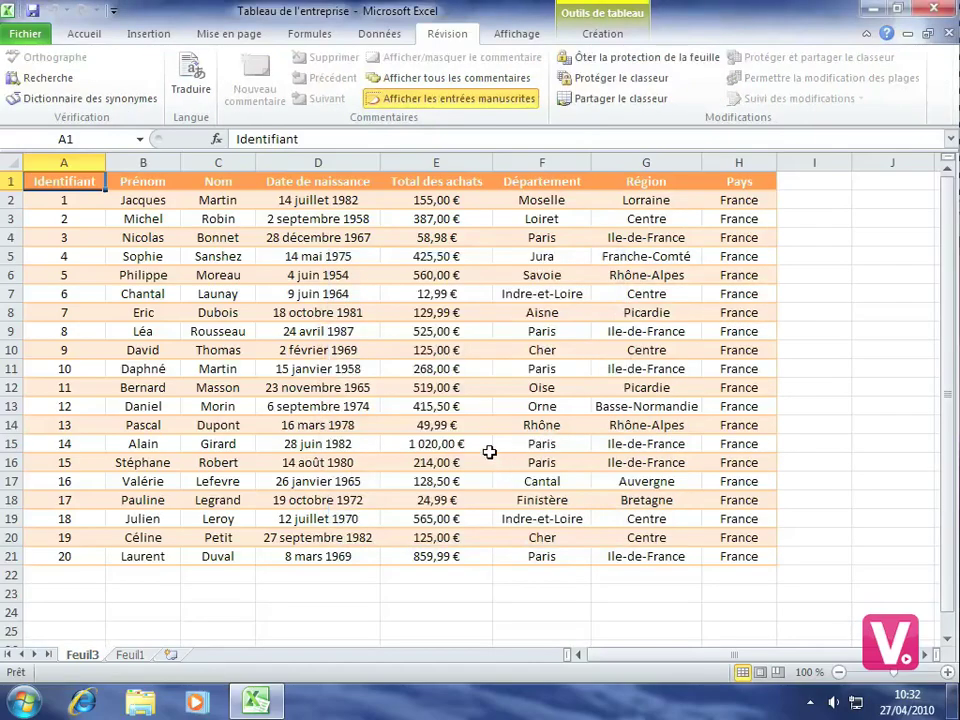
- Try to clear the contents of header cell A1 on the protected sheet
{"action": "key", "text": "Delete"}
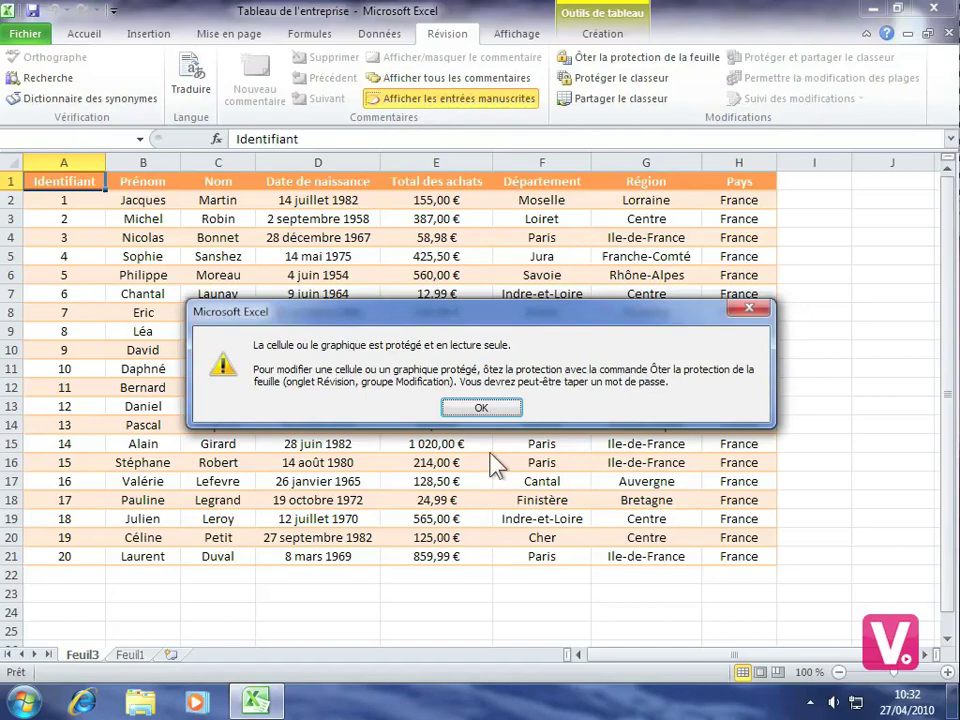
{"action": "left_click", "coordinate": [480, 407]}
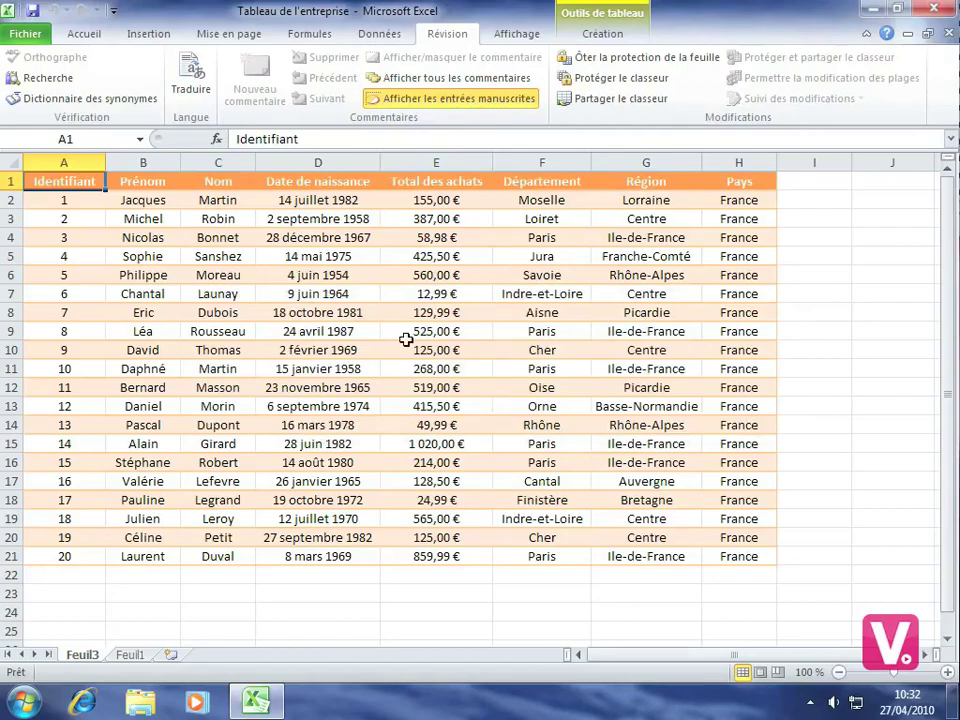
- Insert an empty row above row 15 of the protected table and select its first cell, A15
{"action": "left_click", "coordinate": [83, 34]}
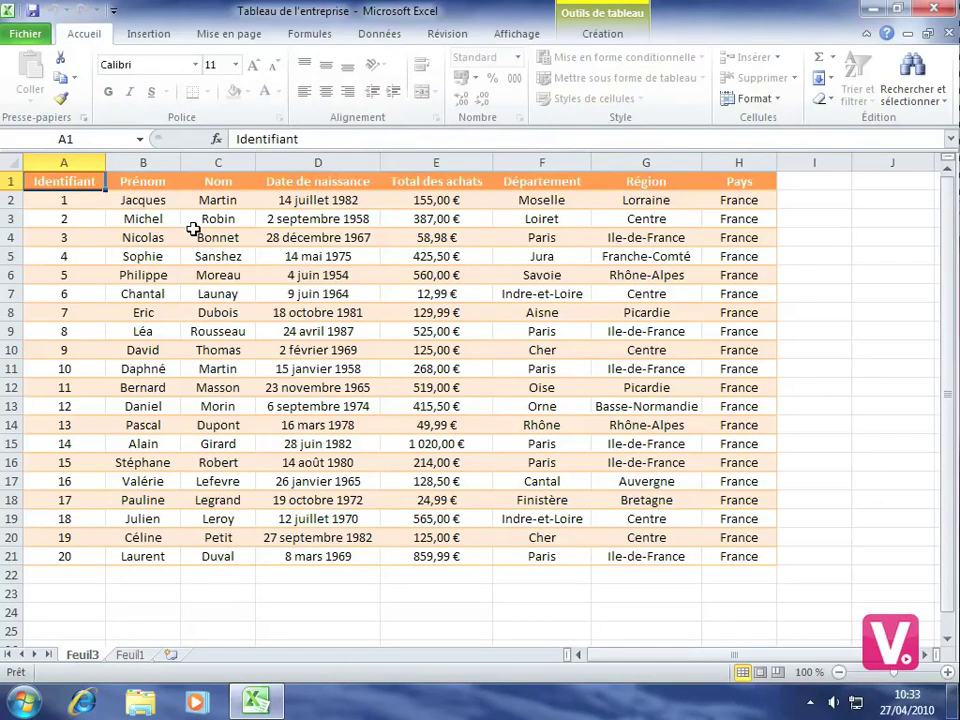
{"action": "right_click", "coordinate": [14, 445]}
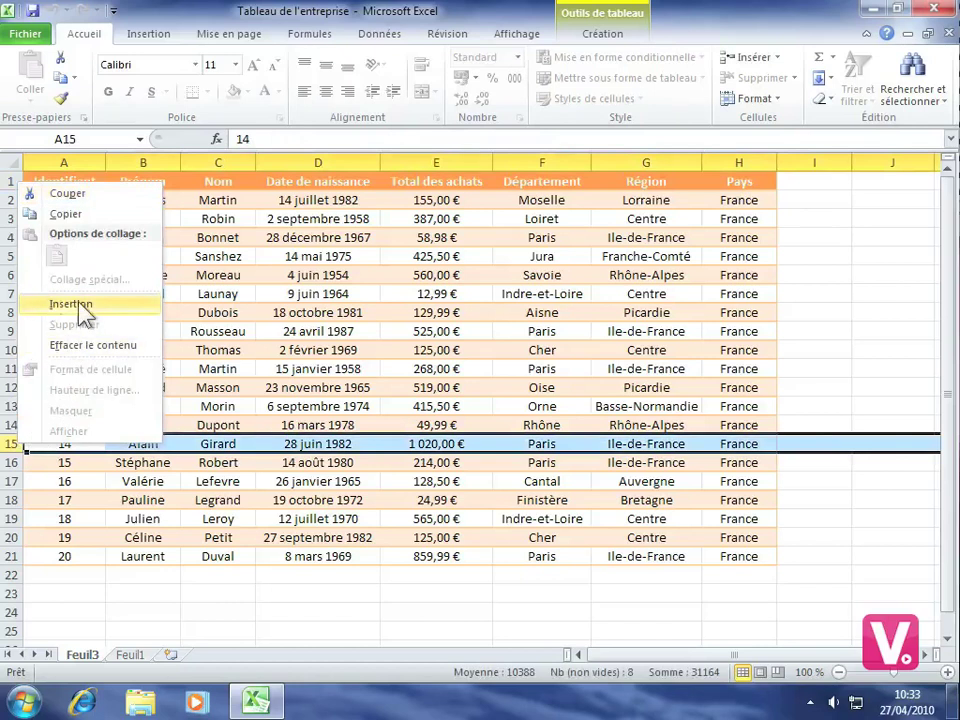
{"action": "left_click", "coordinate": [100, 313]}
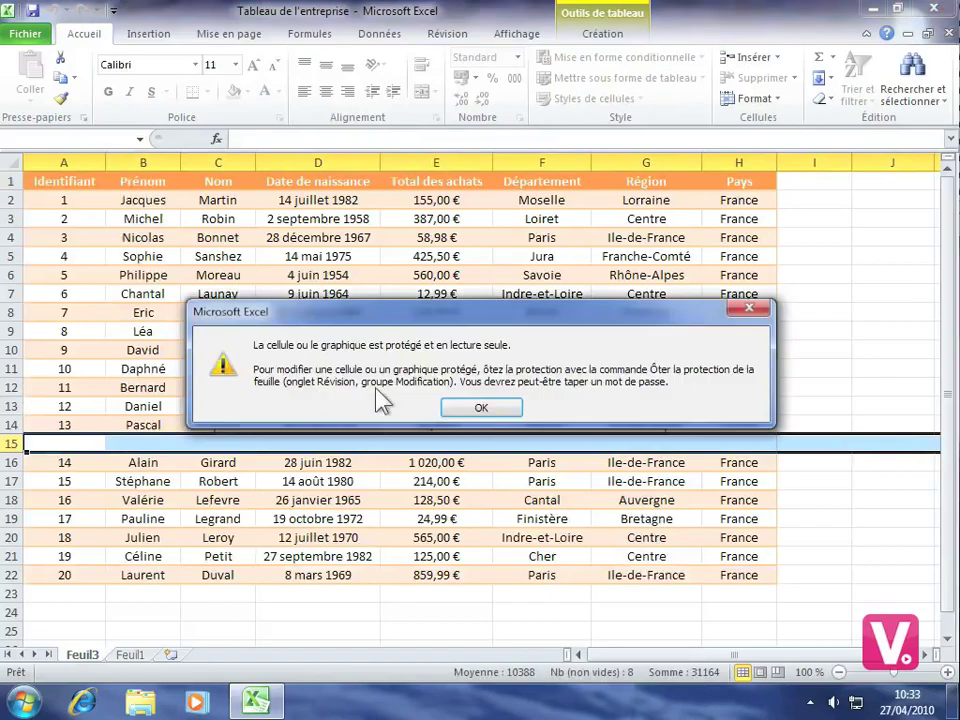
{"action": "left_click", "coordinate": [486, 408]}
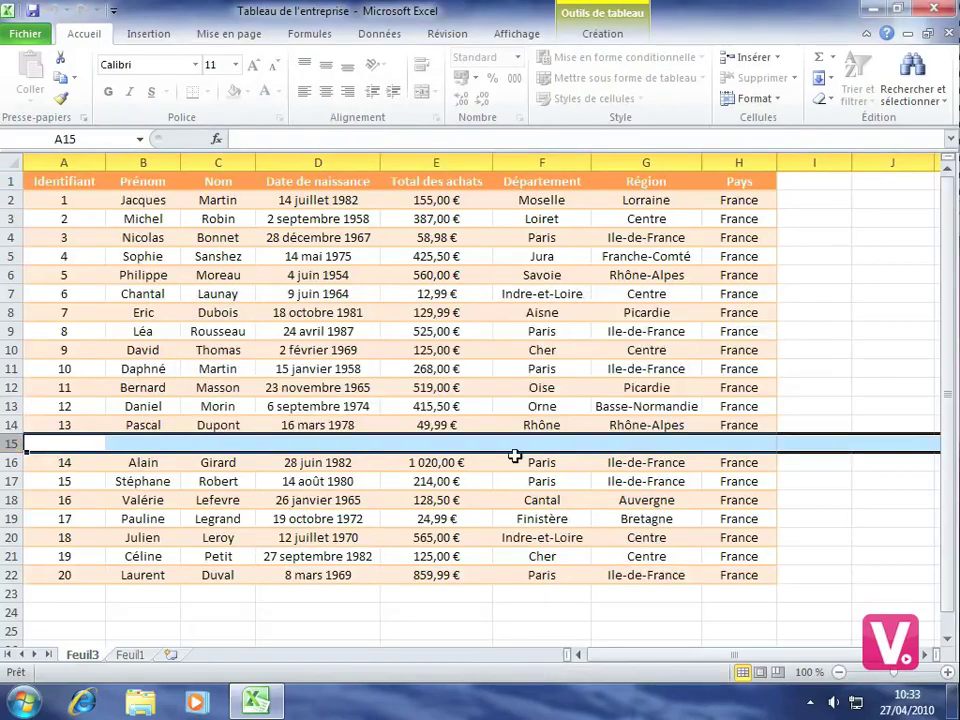
{"action": "left_click", "coordinate": [89, 449]}
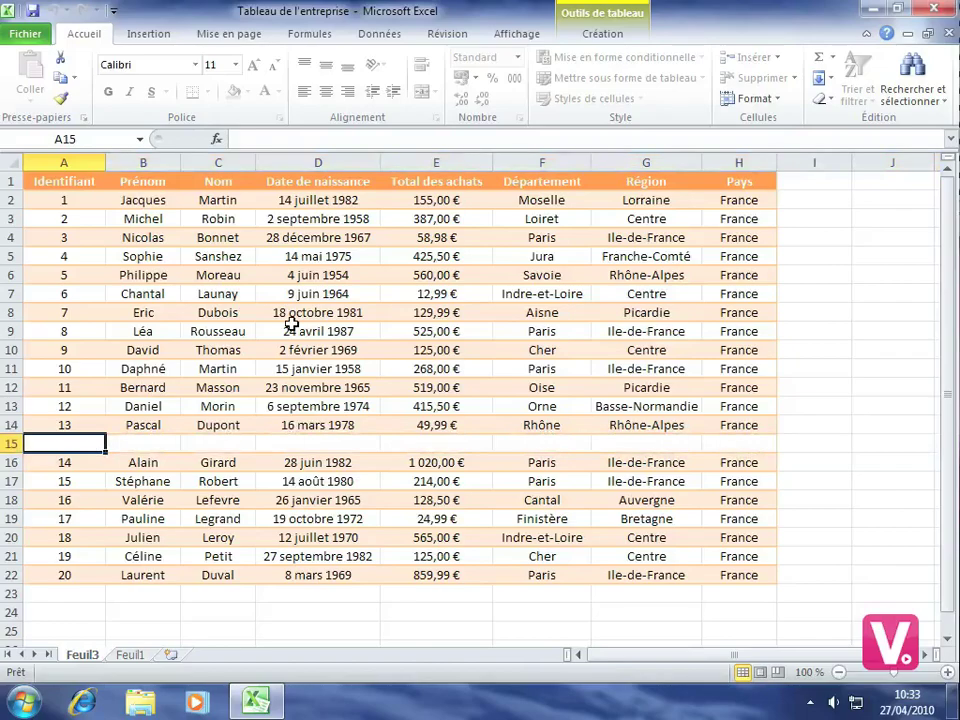
- Try to remove the sheet protection using a wrong password
{"action": "left_click", "coordinate": [449, 37]}
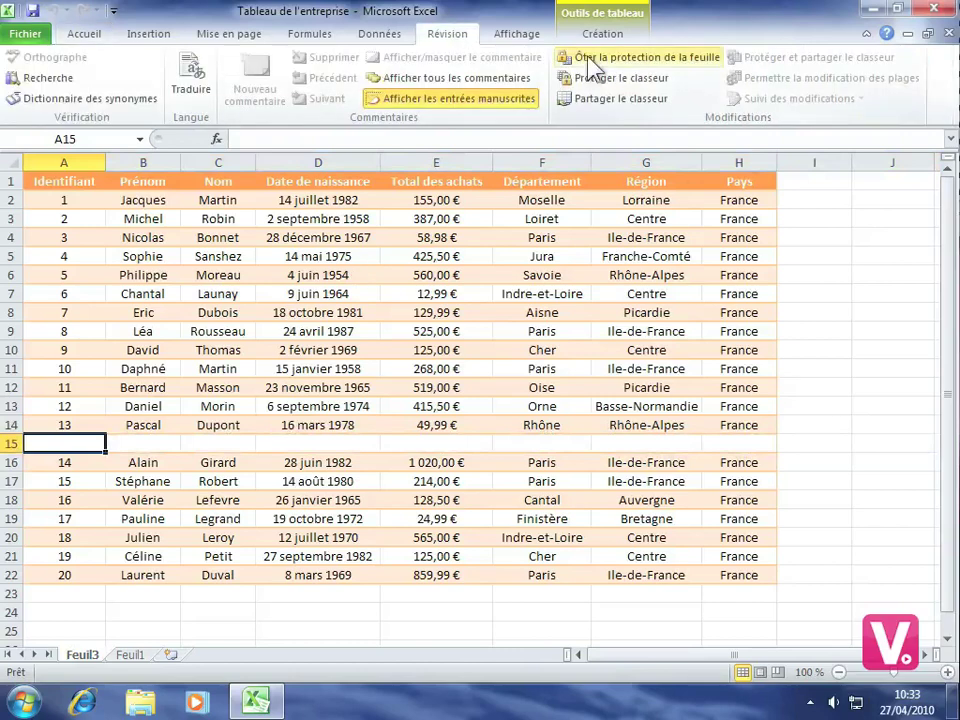
{"action": "left_click", "coordinate": [655, 58]}
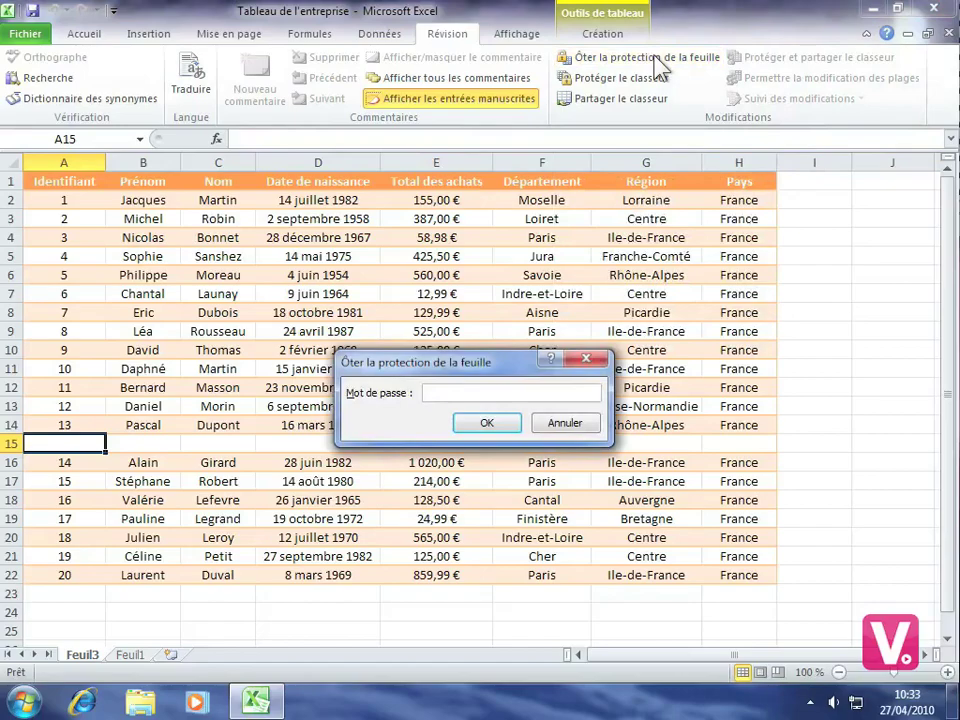
{"action": "type", "text": "•••••••••"}
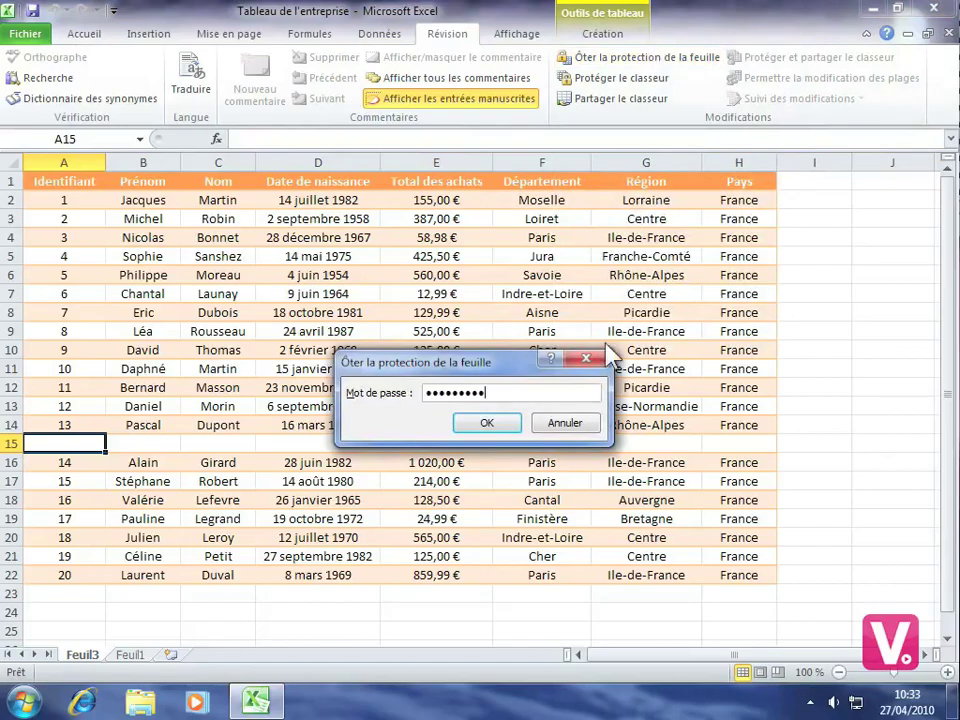
{"action": "left_click", "coordinate": [486, 424]}
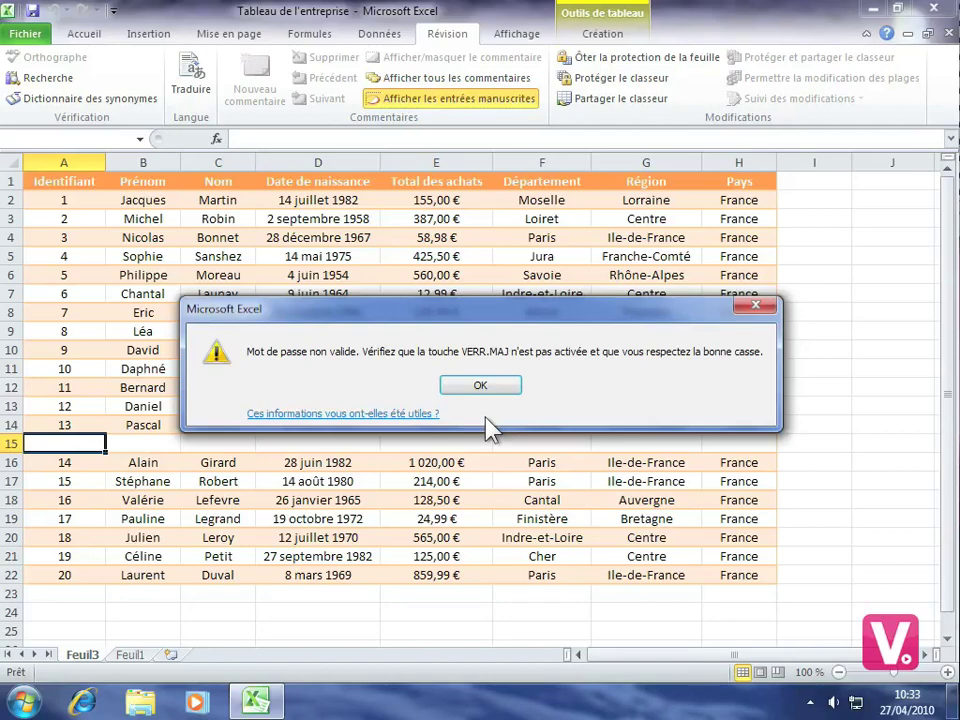
{"action": "left_click", "coordinate": [480, 386]}
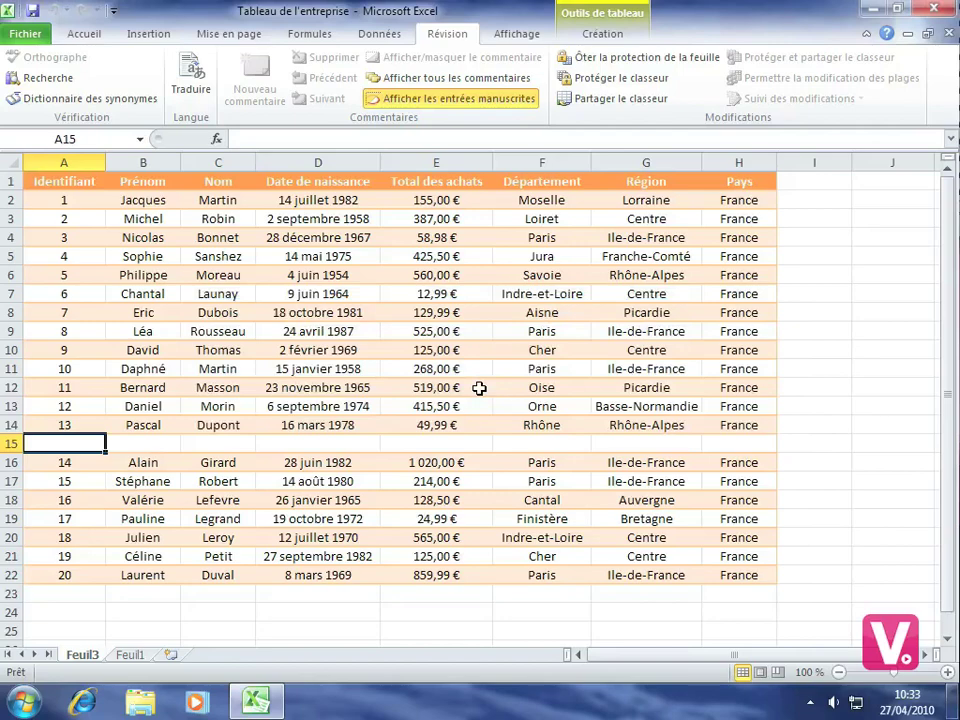
- Remove the sheet protection by entering the sheet's protection password
{"action": "left_click", "coordinate": [640, 58]}
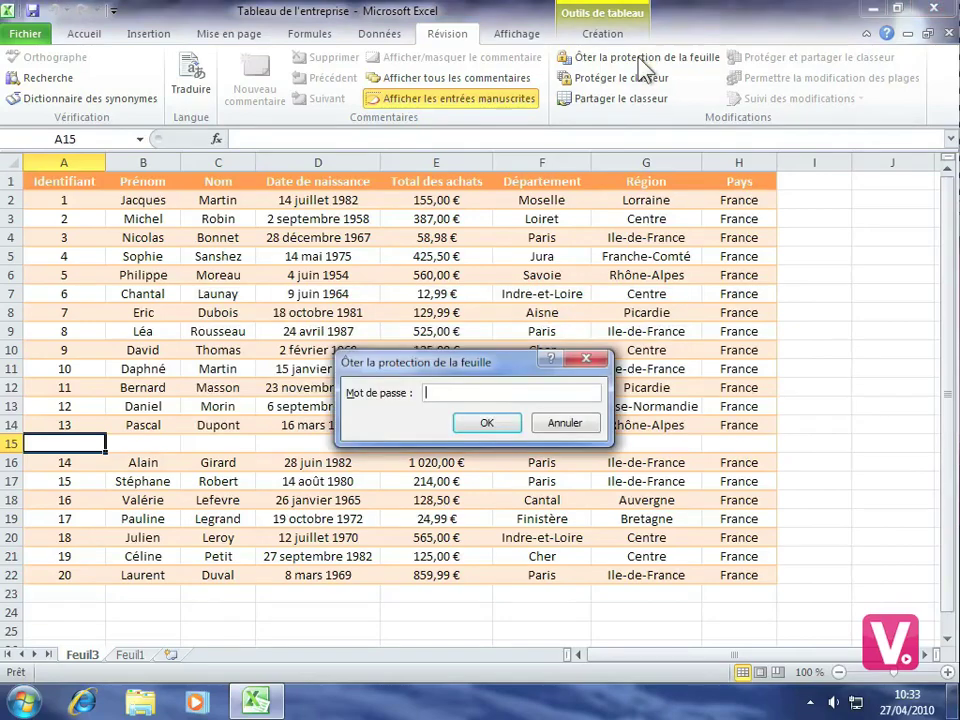
{"action": "type", "text": "aaaaaaaa"}
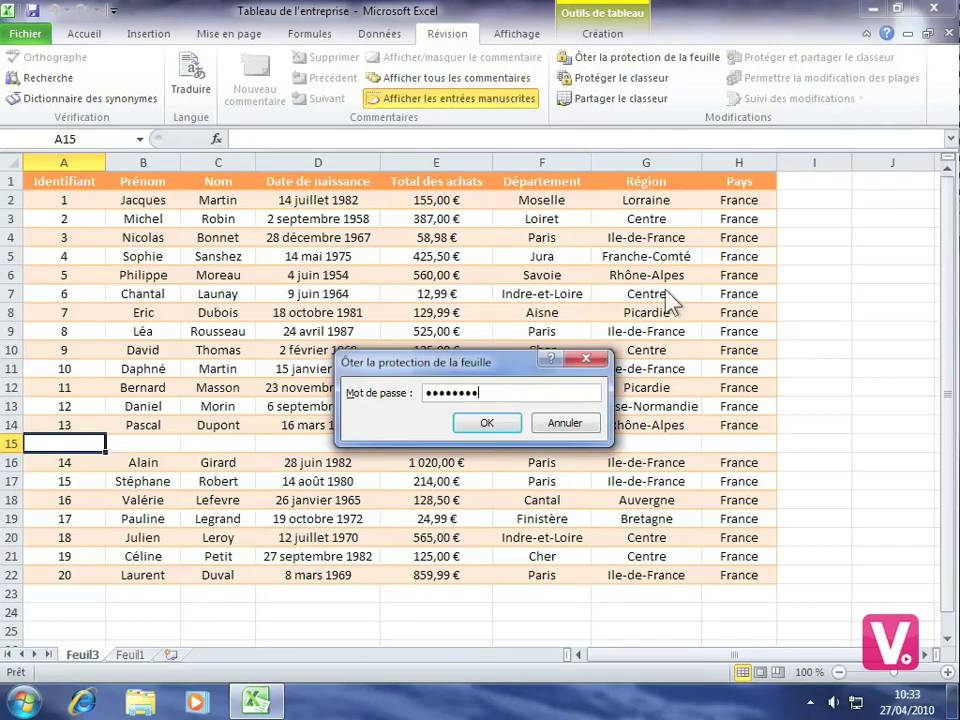
{"action": "left_click", "coordinate": [487, 423]}
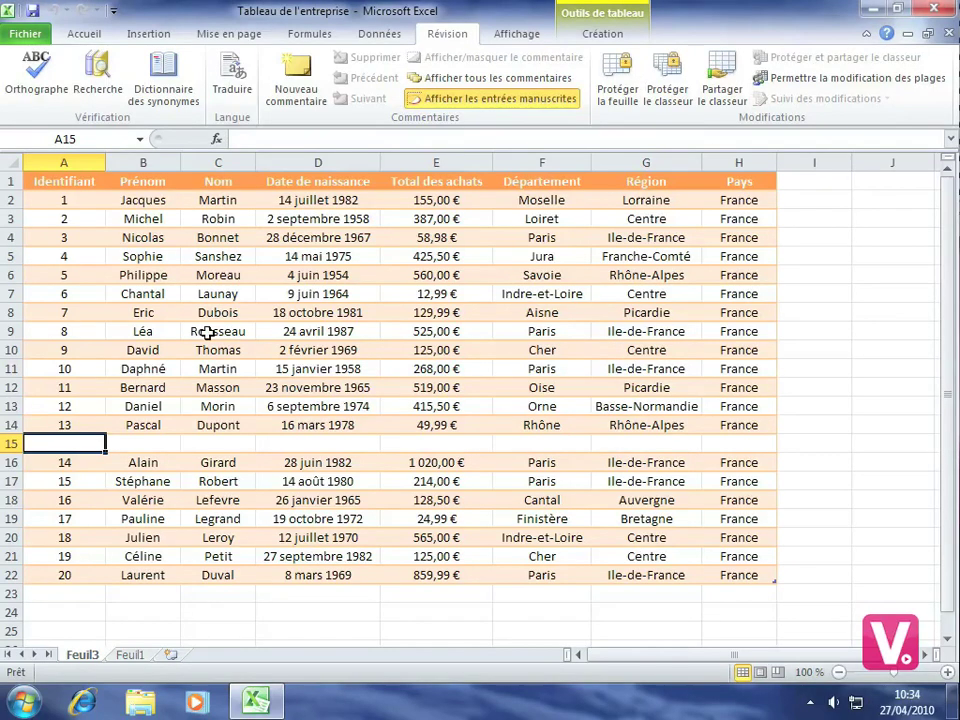
- Clear the "Identifiant" header text from cell A1 of the unprotected table
{"action": "left_click", "coordinate": [61, 181]}
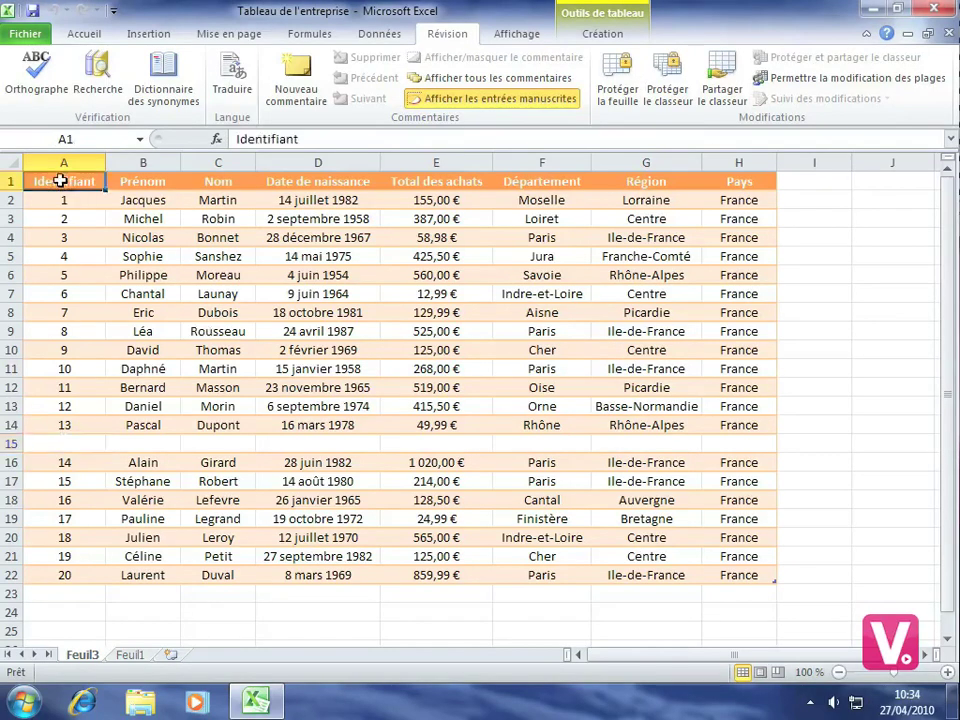
{"action": "key", "text": "BackSpace"}
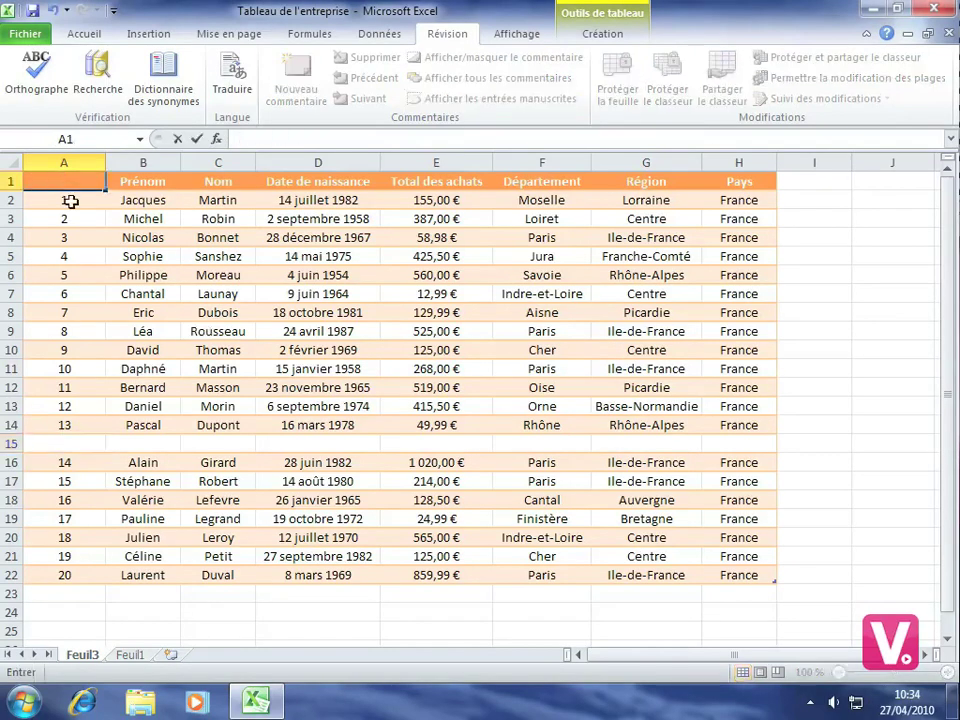
{"action": "left_click", "coordinate": [73, 205]}
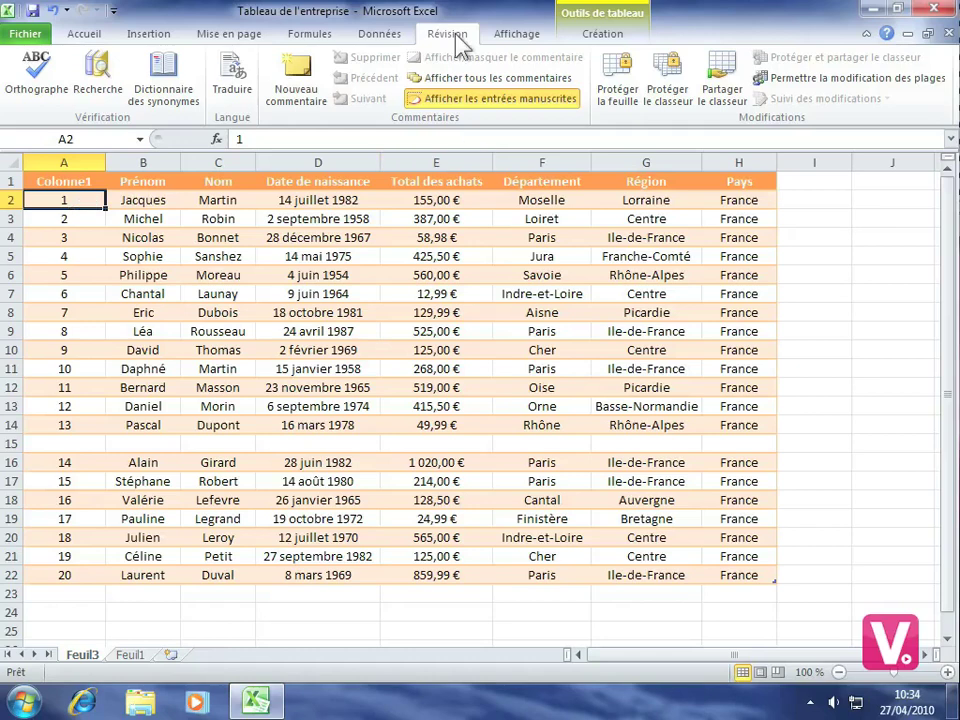
- Protect the workbook's structure with a password, entering it and confirming it
{"action": "left_click", "coordinate": [668, 80]}
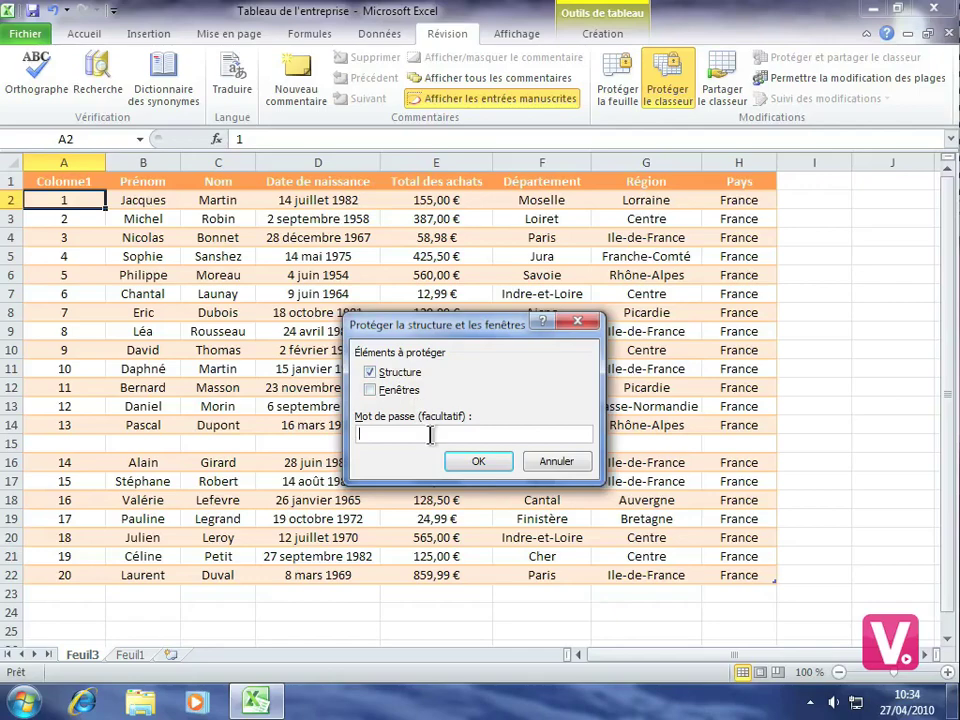
{"action": "type", "text": "********"}
{"action": "left_click", "coordinate": [478, 465]}
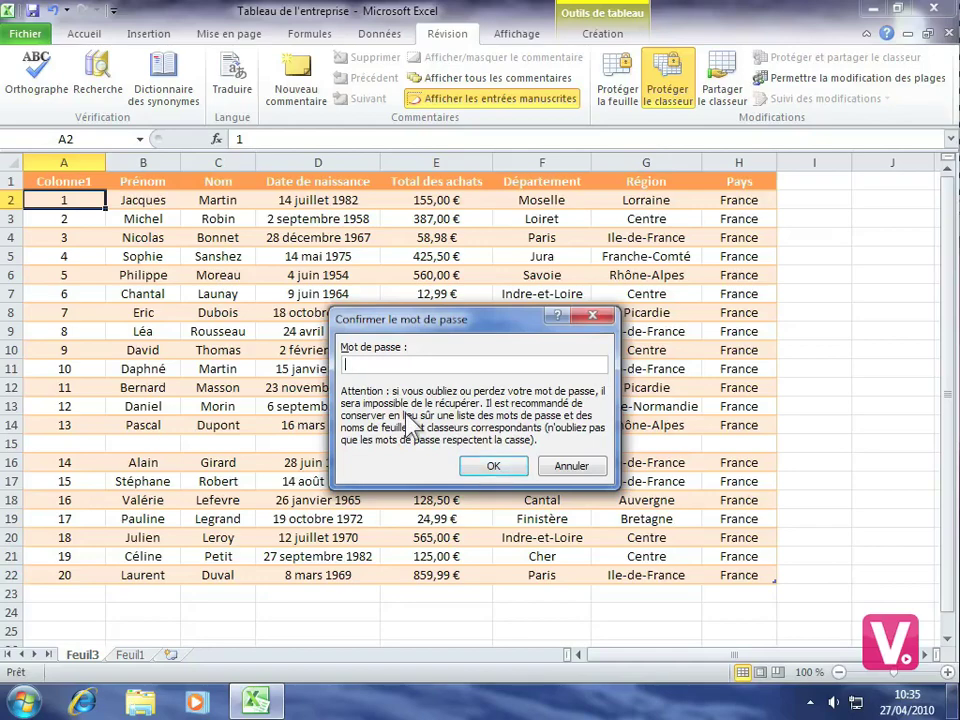
{"action": "type", "text": "******"}
{"action": "left_click", "coordinate": [500, 467]}
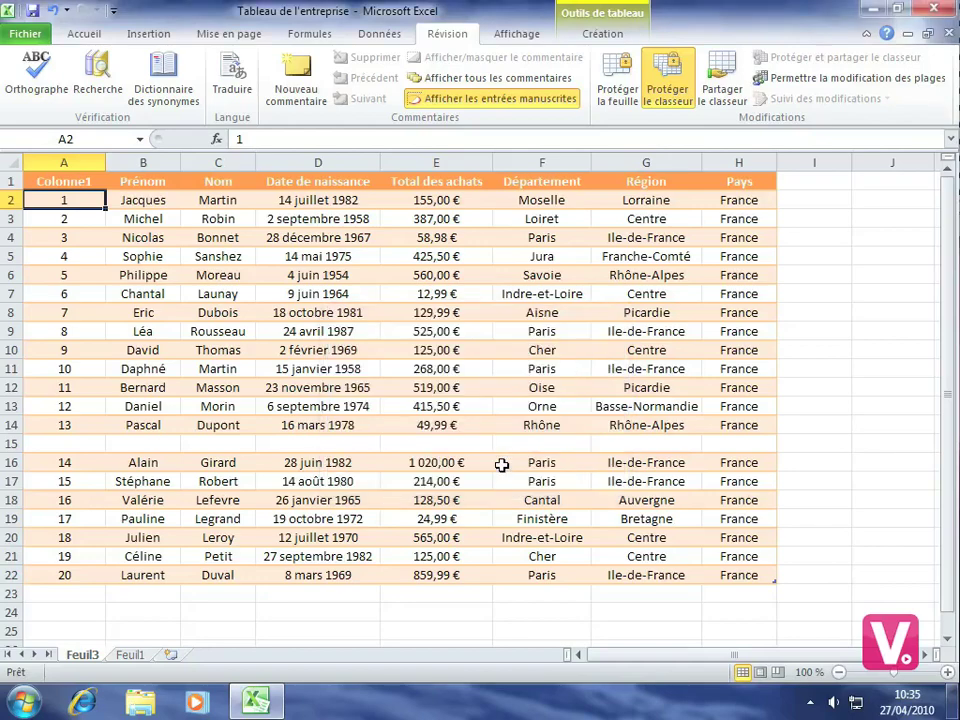
- Select cell E9 and remove the workbook protection by entering the workbook password
{"action": "left_click", "coordinate": [417, 328]}
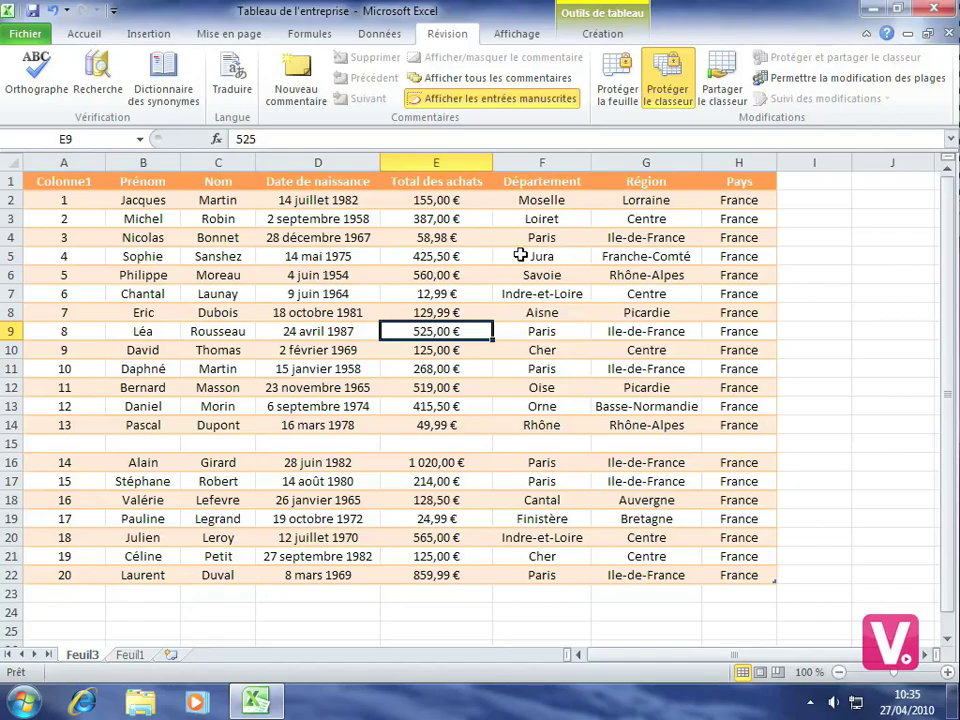
{"action": "left_click", "coordinate": [672, 105]}
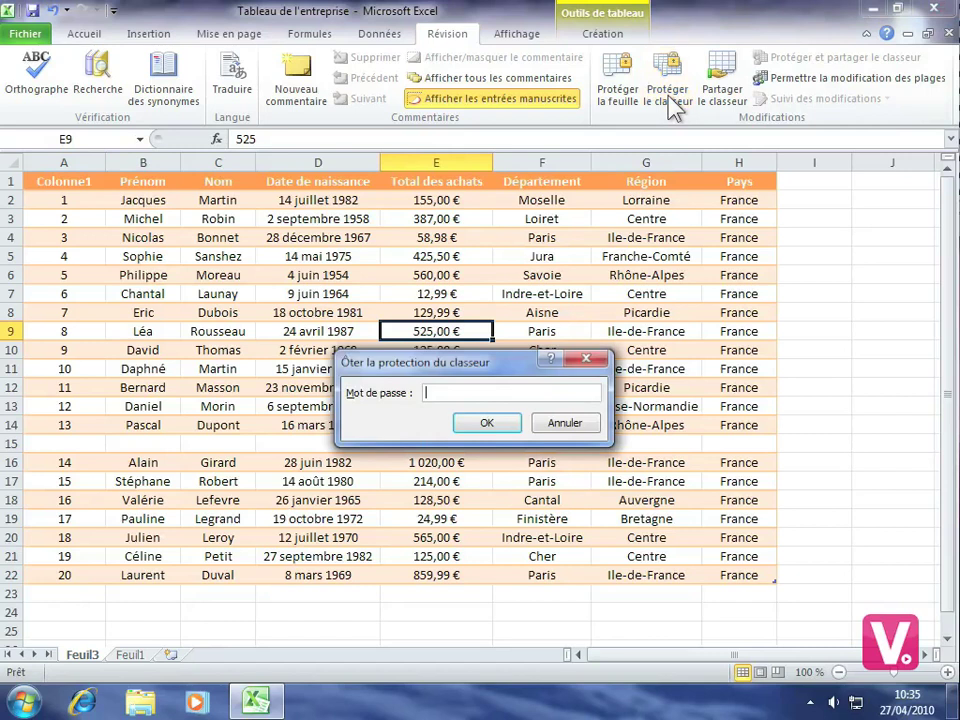
{"action": "type", "text": "********"}
{"action": "left_click", "coordinate": [487, 422]}
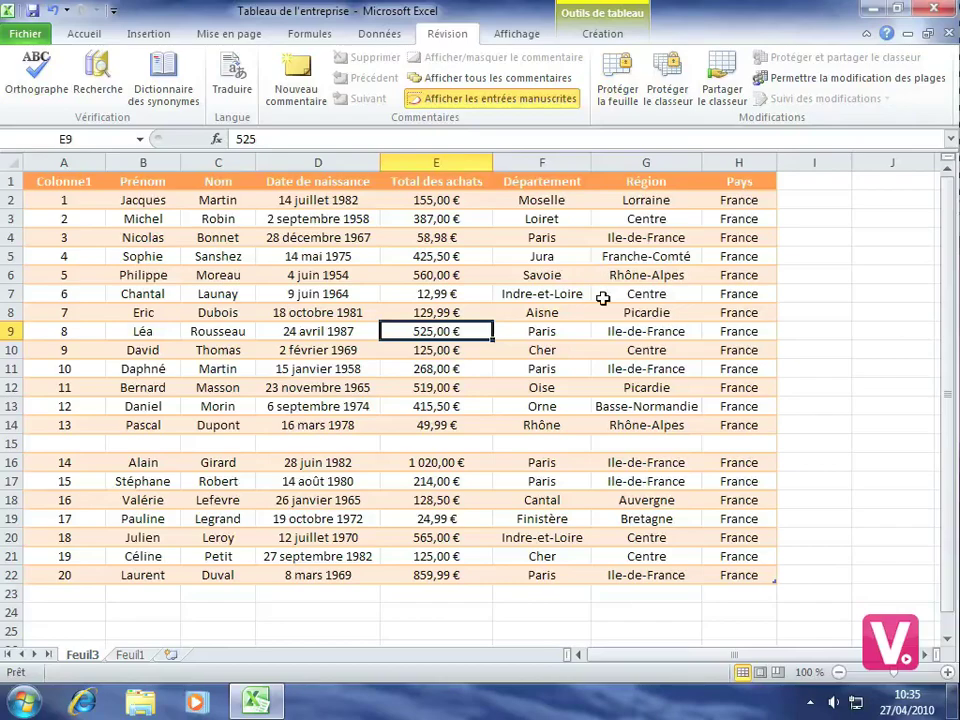
- Review the protection options in the cell format of F9, keeping Verrouillée enabled
{"action": "left_click", "coordinate": [533, 334]}
{"action": "right_click", "coordinate": [536, 336]}
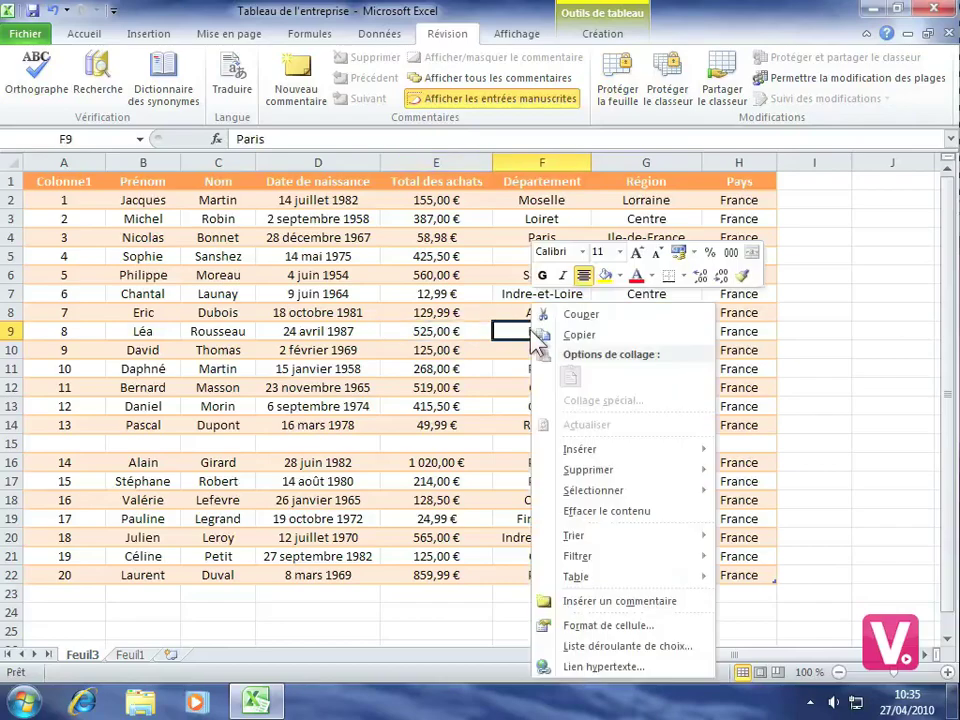
{"action": "left_click", "coordinate": [627, 628]}
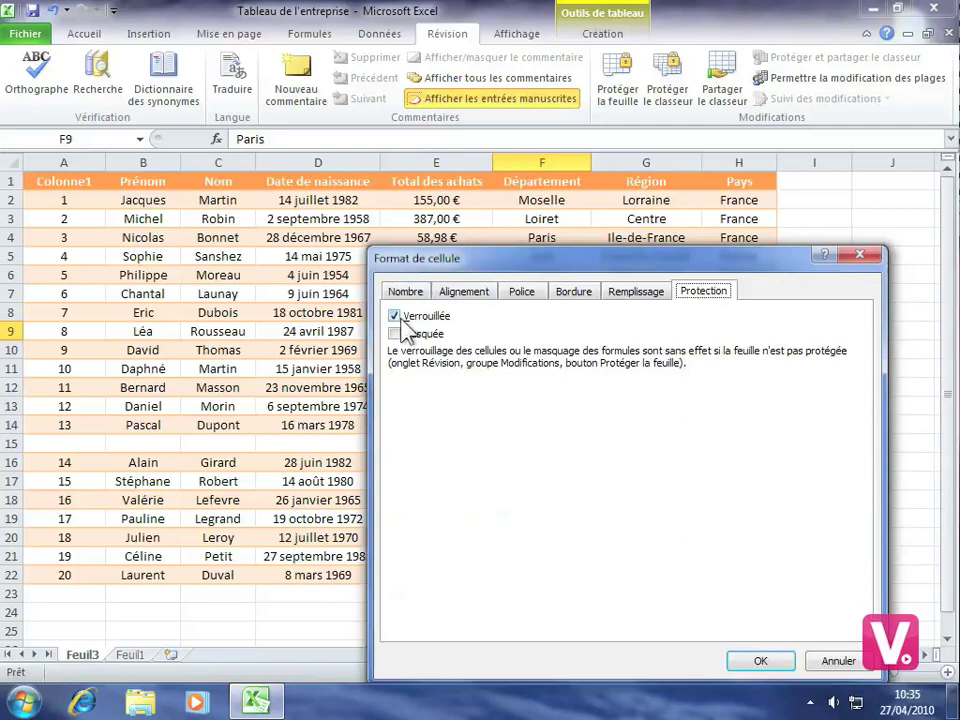
{"action": "left_click", "coordinate": [773, 663]}
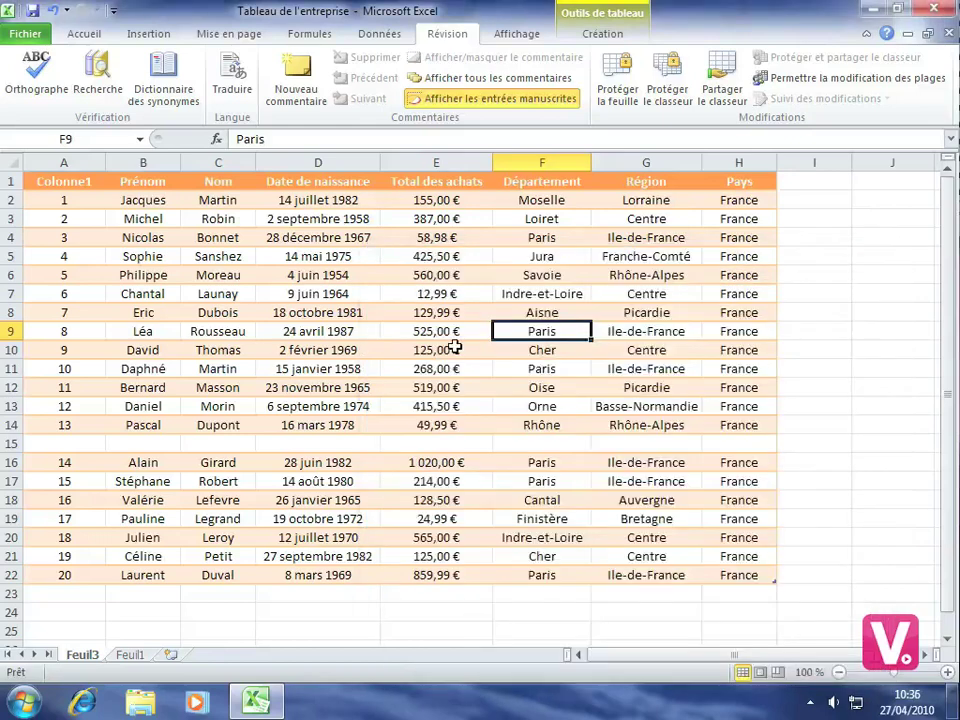